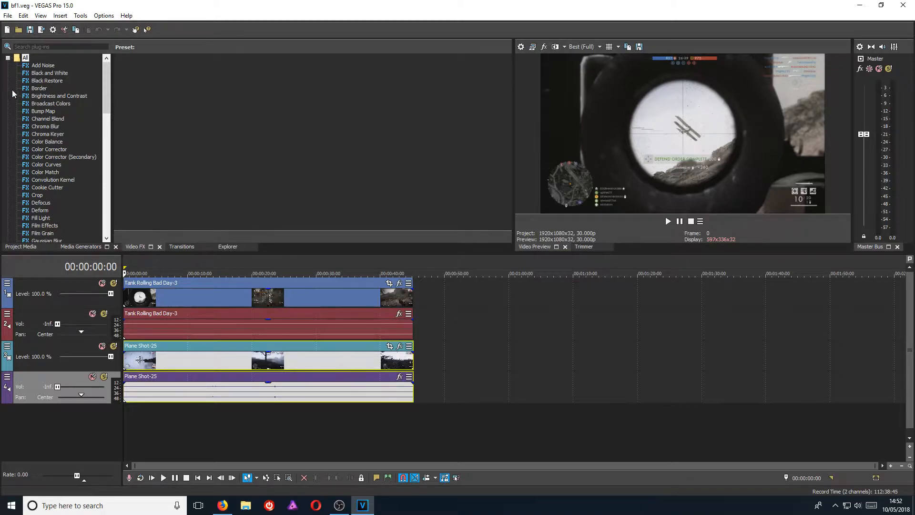
Collapse the 'All' plug-in tree in Video FX back into its category folders.
click(7, 58)
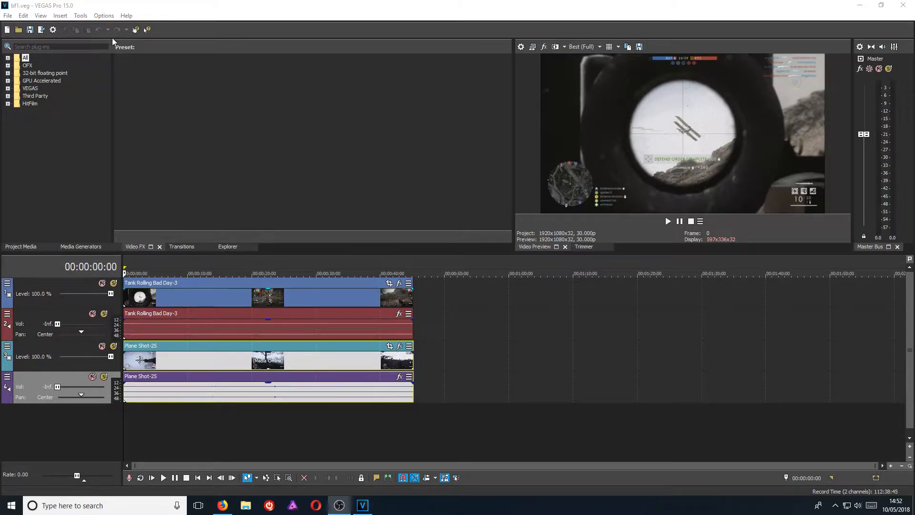
Review the Display settings in Options > Preferences.
click(103, 16)
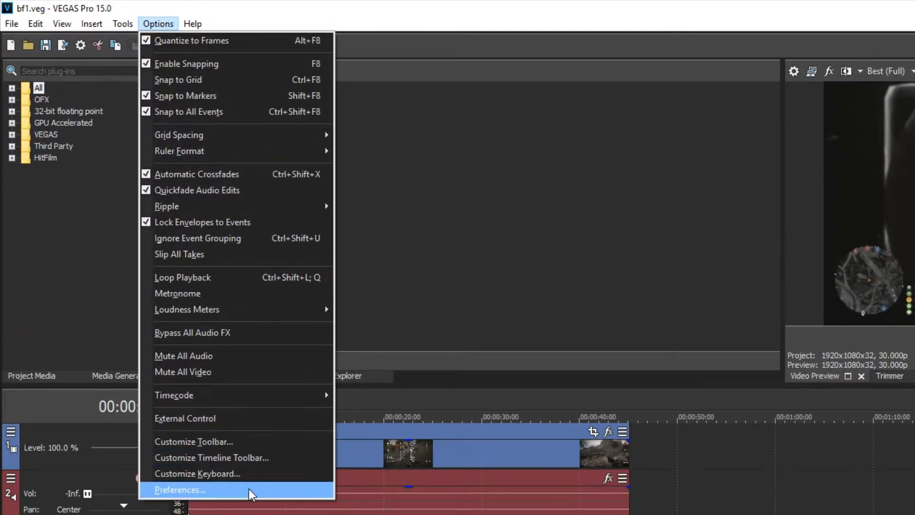
click(250, 489)
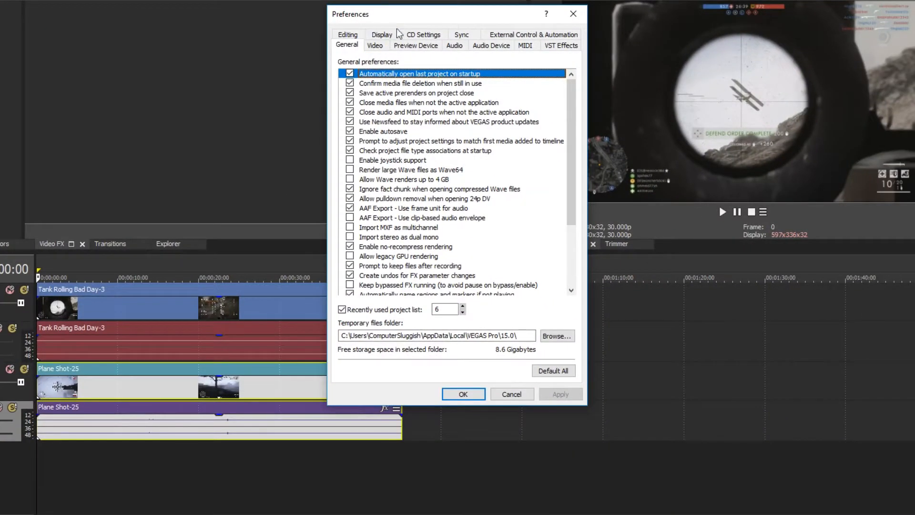
click(386, 35)
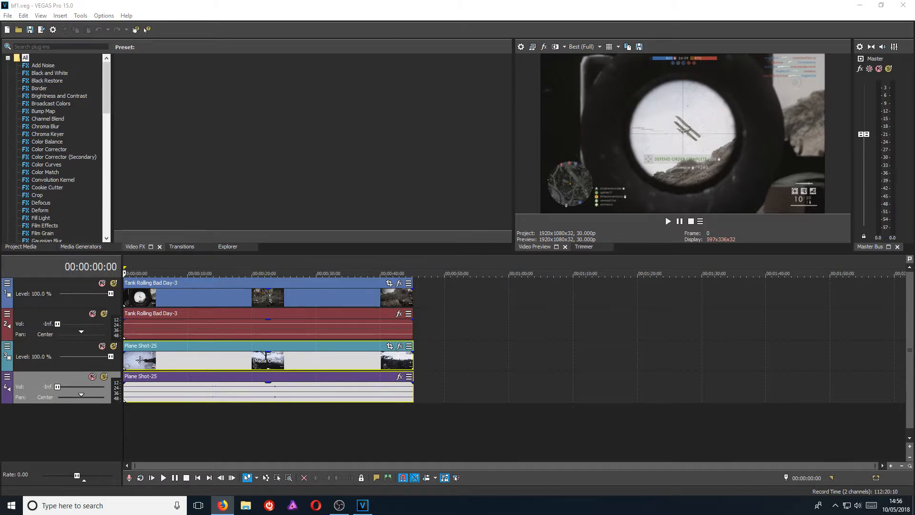
Show Project Media listing Plane Shot-25 and Tank Rolling Bad Day-3, briefly maximizing the panel.
click(300, 8)
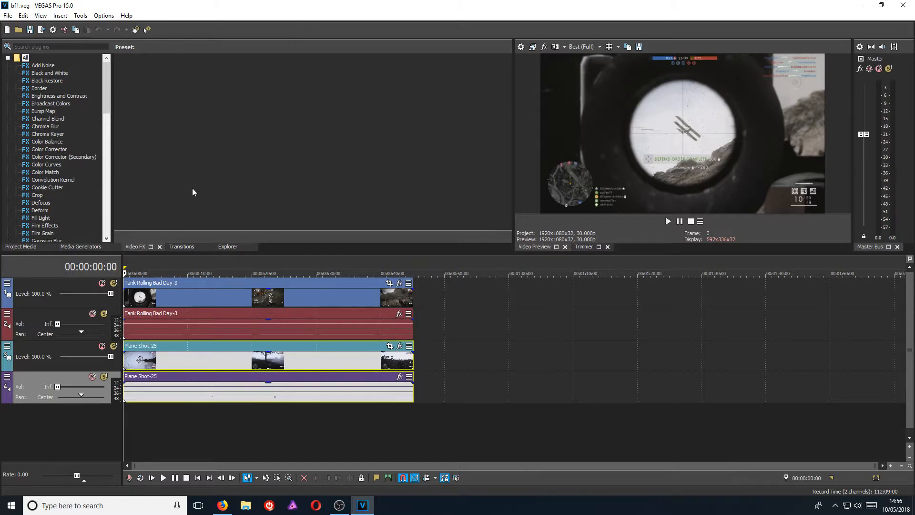
click(82, 246)
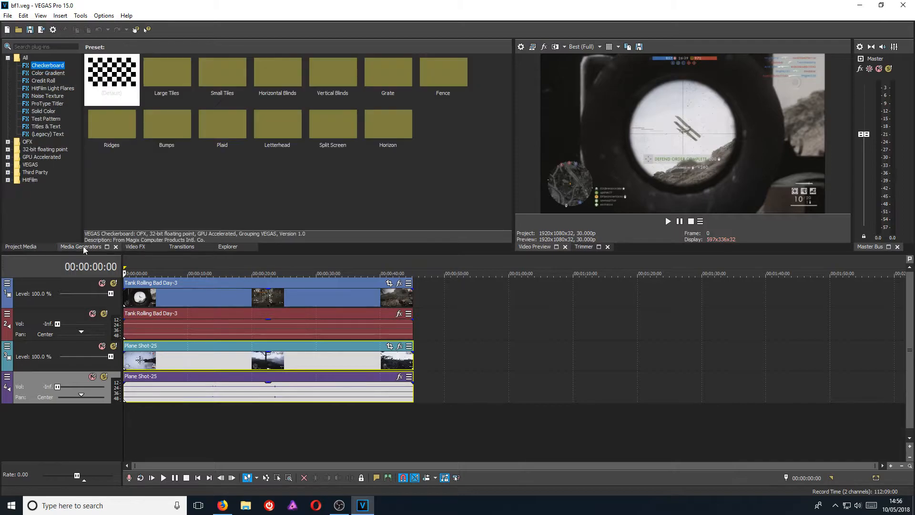
click(34, 247)
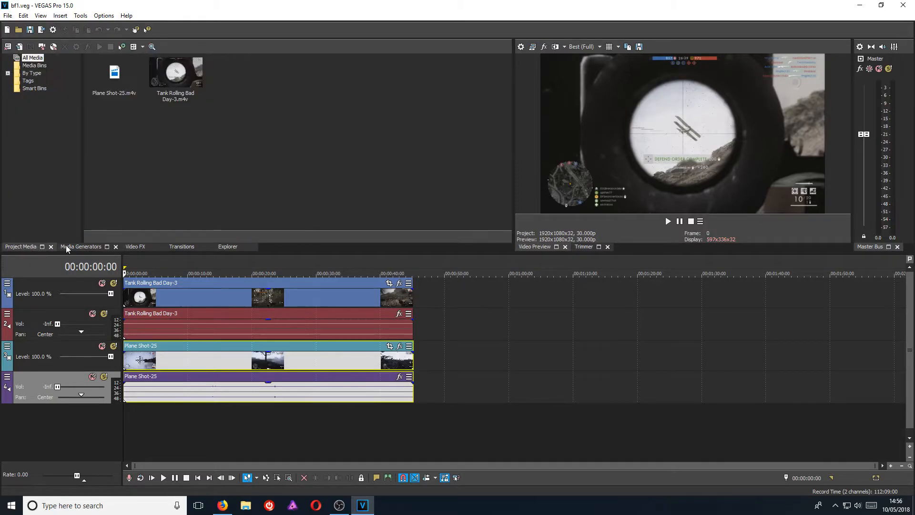
click(42, 247)
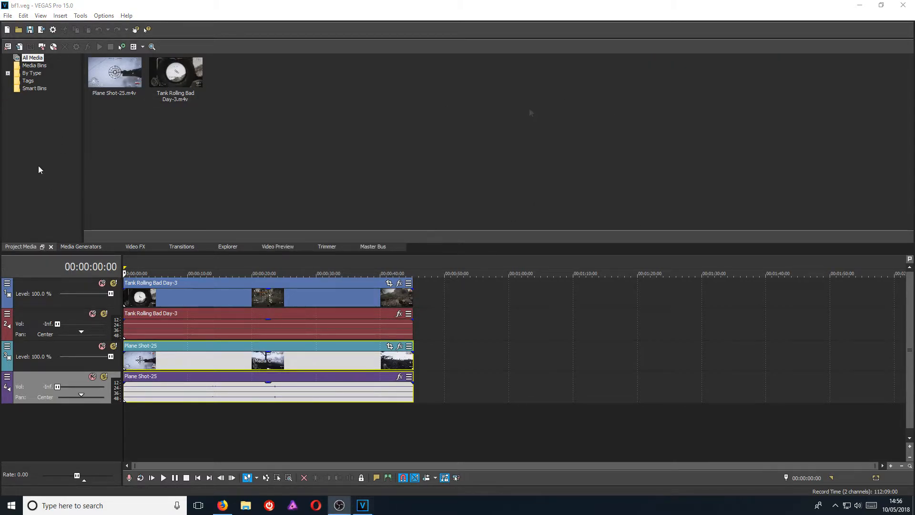
click(42, 247)
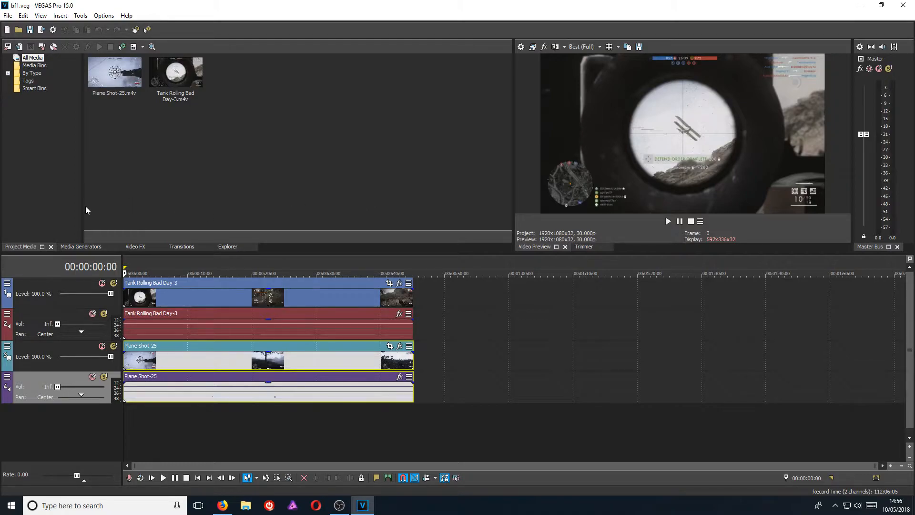
Display the Brightness and Contrast presets in Video FX, briefly maximizing the panel.
click(135, 246)
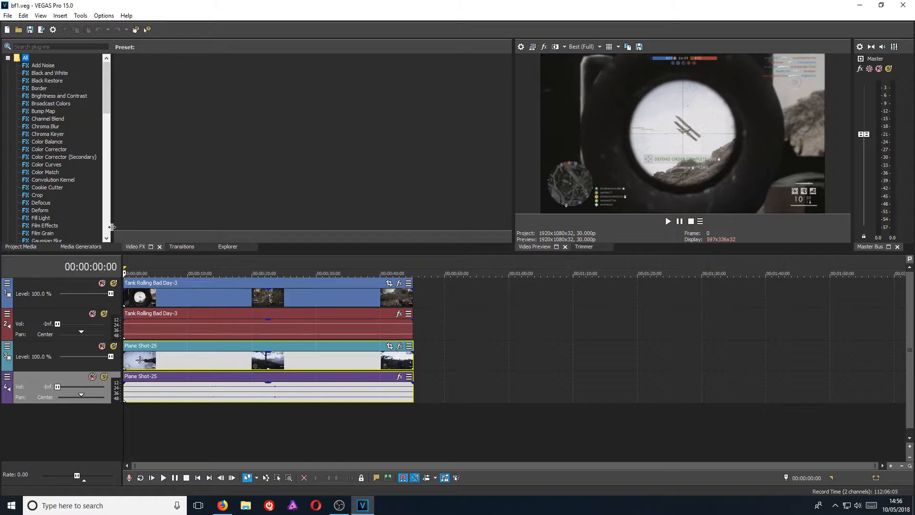
click(48, 95)
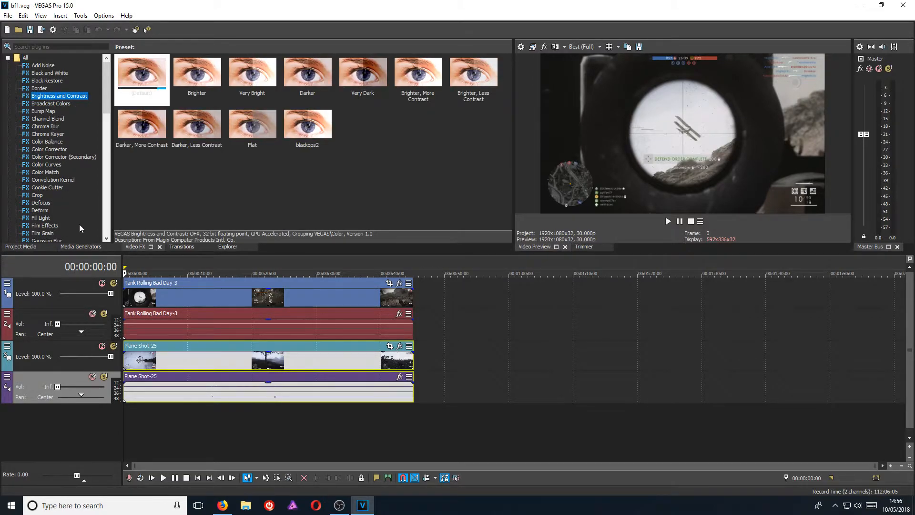
click(150, 247)
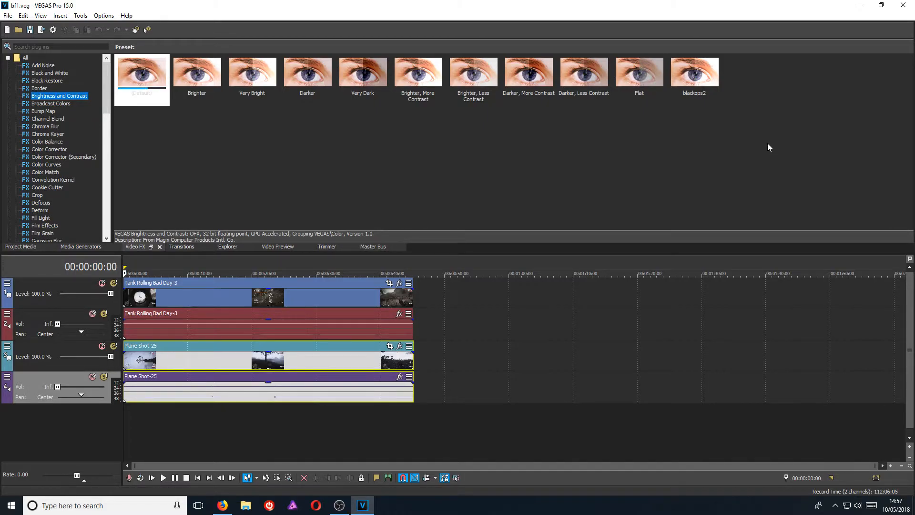
click(151, 247)
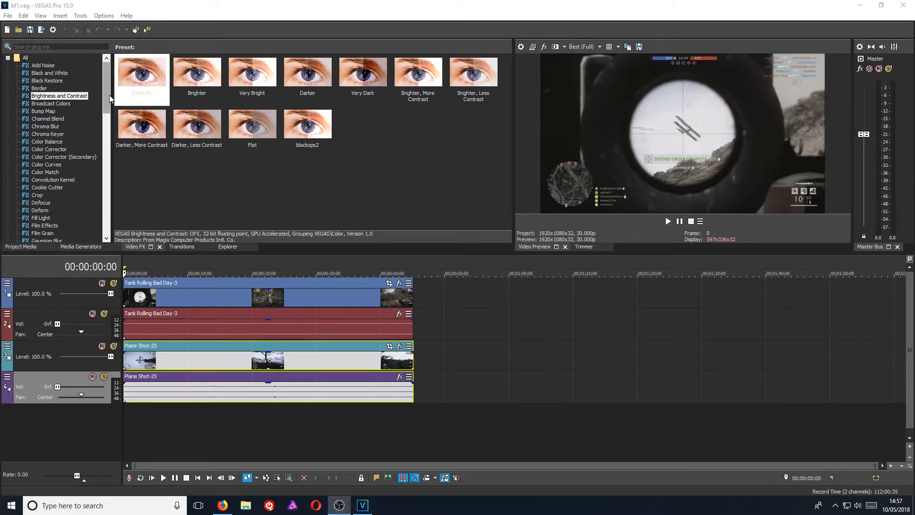
Apply Picture In Picture 'Upper Left, Scaled, No Angle, Opaque' to the track 1 tank clip.
drag(107, 90, 105, 173)
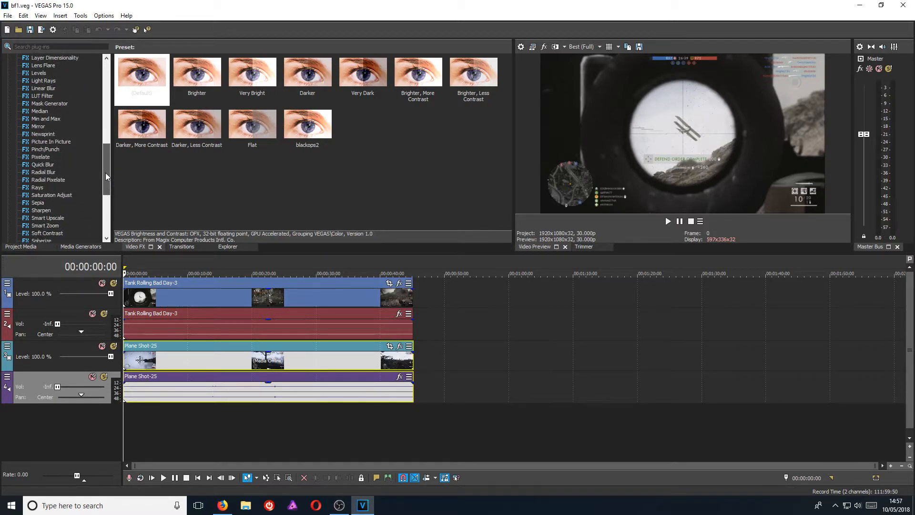
click(59, 142)
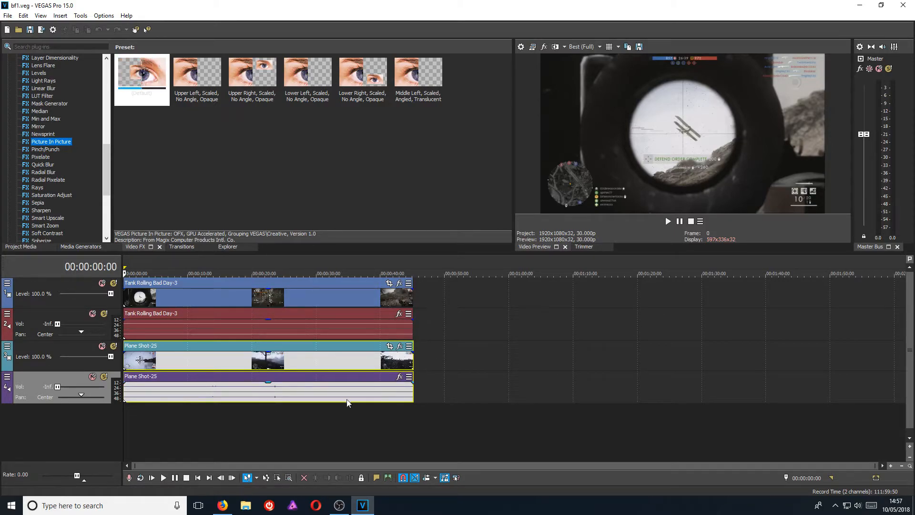
click(226, 423)
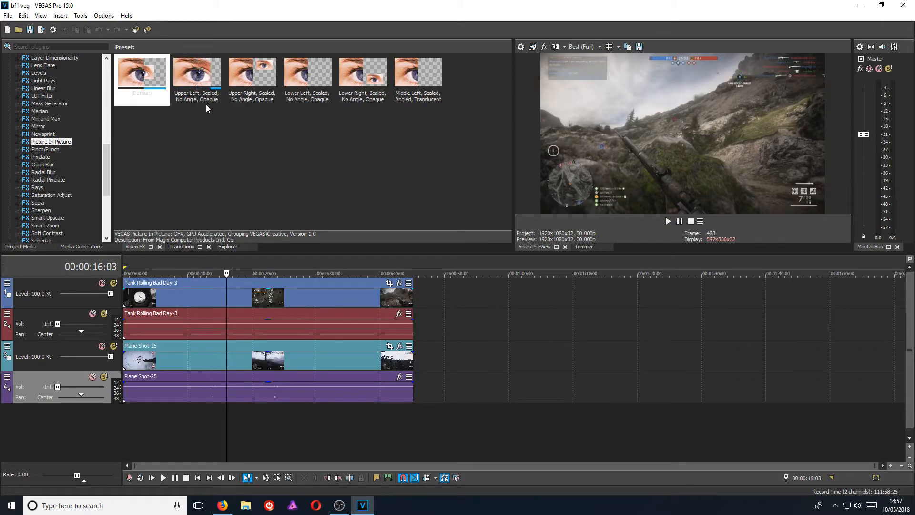
drag(204, 95, 187, 297)
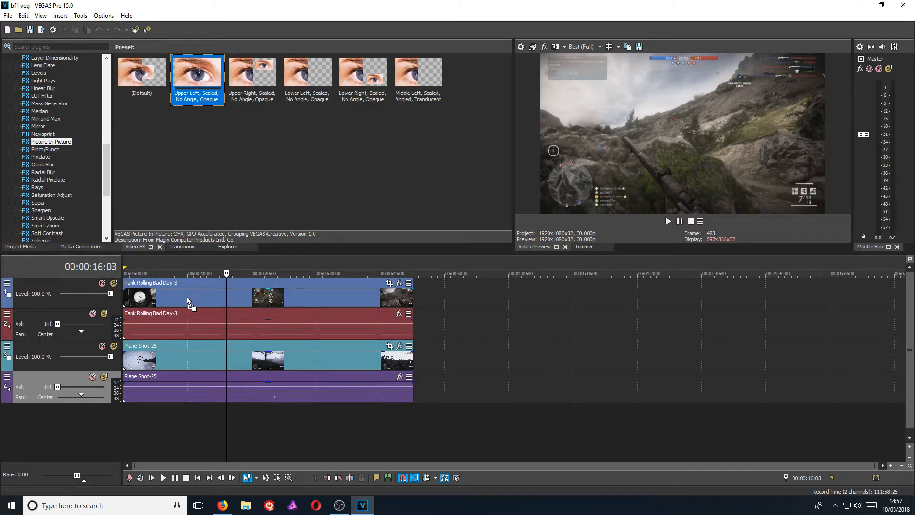
Move the tank inset toward the frame centre and scale it to 0.540.
drag(294, 105, 348, 74)
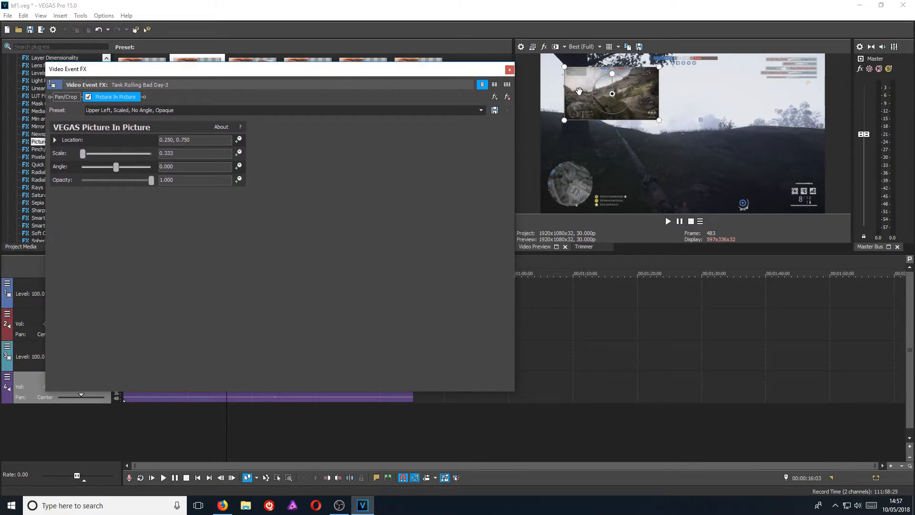
drag(582, 81, 747, 70)
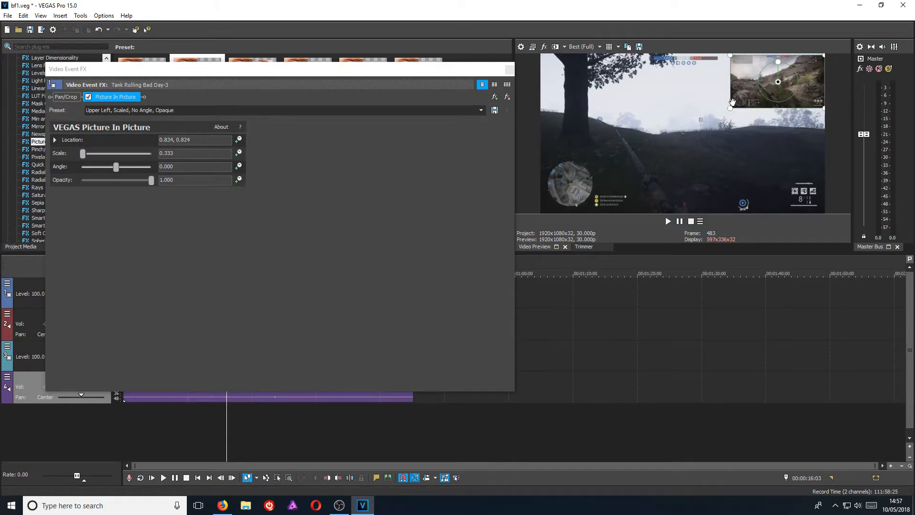
drag(730, 108, 697, 116)
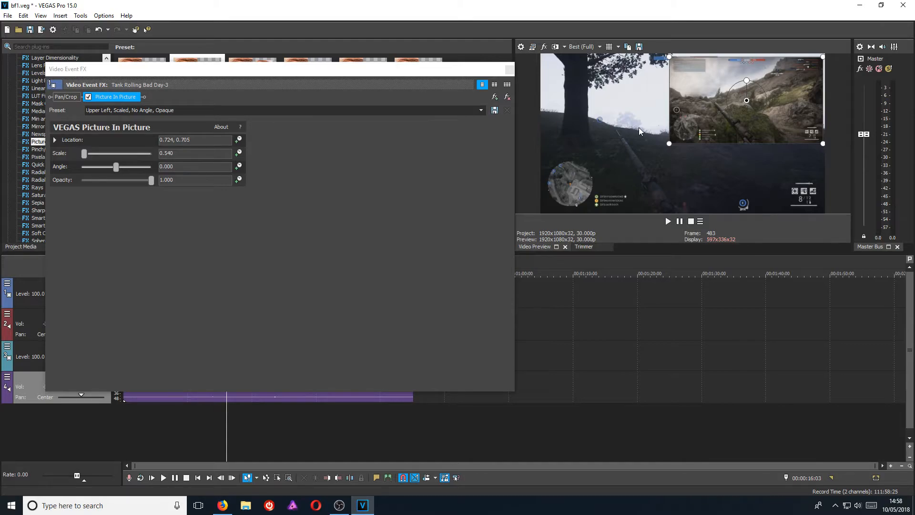
Remove the Picture In Picture plug-in so the tank clip plays full-frame.
click(413, 154)
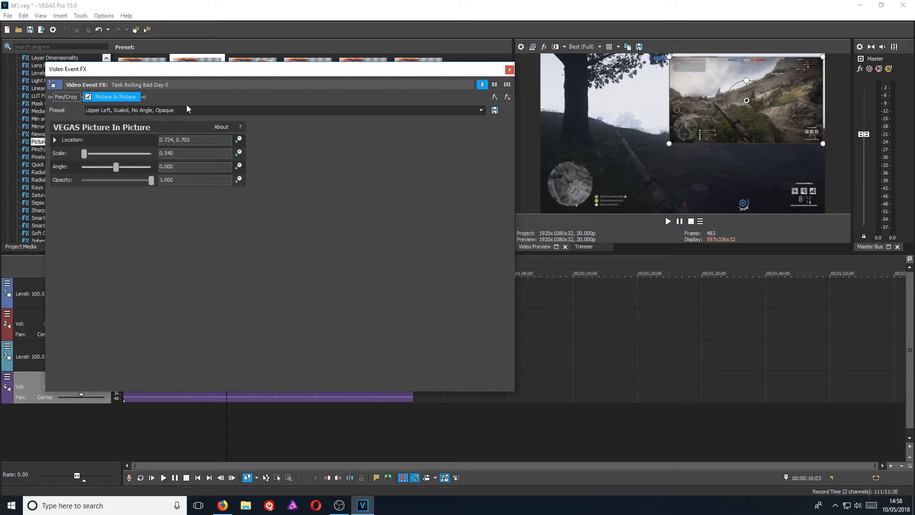
click(507, 96)
click(509, 70)
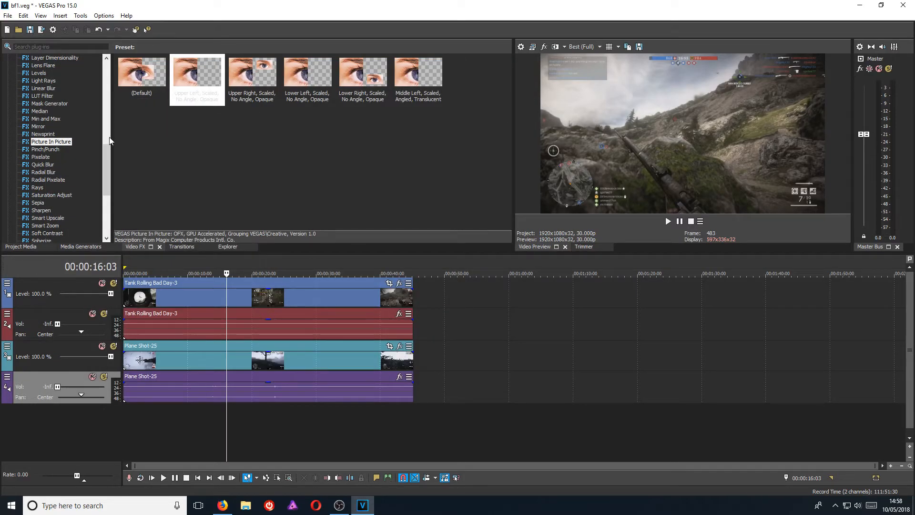
Apply the Crop 'Crop Left Half' preset to the track 1 Tank Rolling Bad Day-3 event.
drag(107, 167, 116, 102)
click(41, 133)
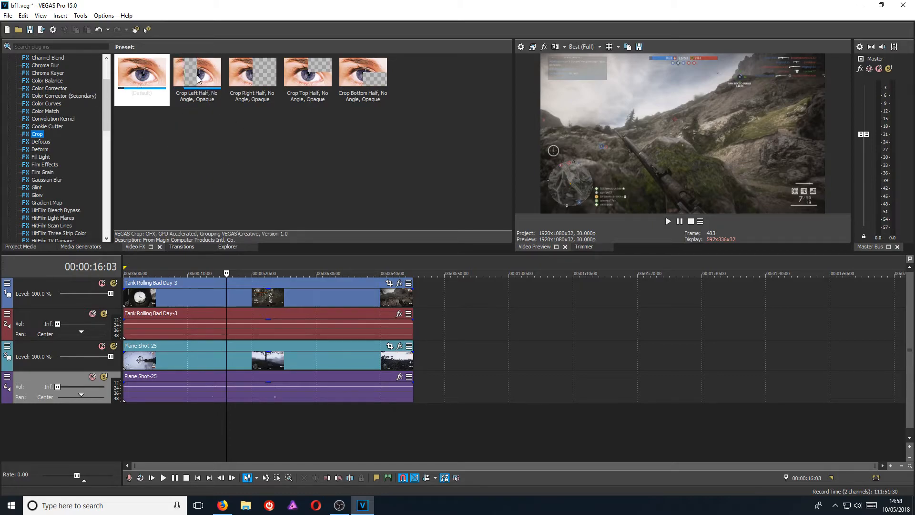
drag(206, 87, 209, 298)
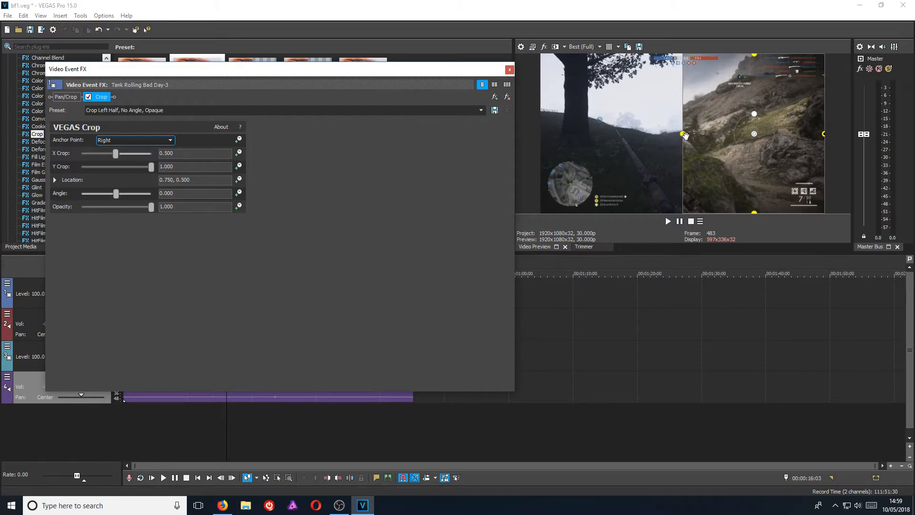
mouse_move(686, 134)
mouse_down()
mouse_move(576, 137)
mouse_move(791, 137)
mouse_move(682, 137)
mouse_up()
mouse_move(826, 133)
mouse_down()
mouse_move(803, 133)
mouse_move(826, 133)
mouse_up()
drag(712, 166, 631, 168)
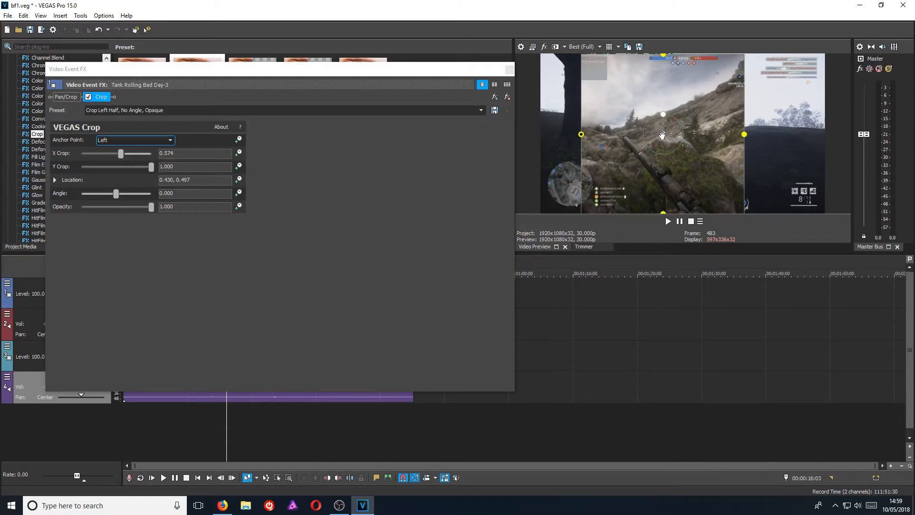
drag(662, 114, 644, 129)
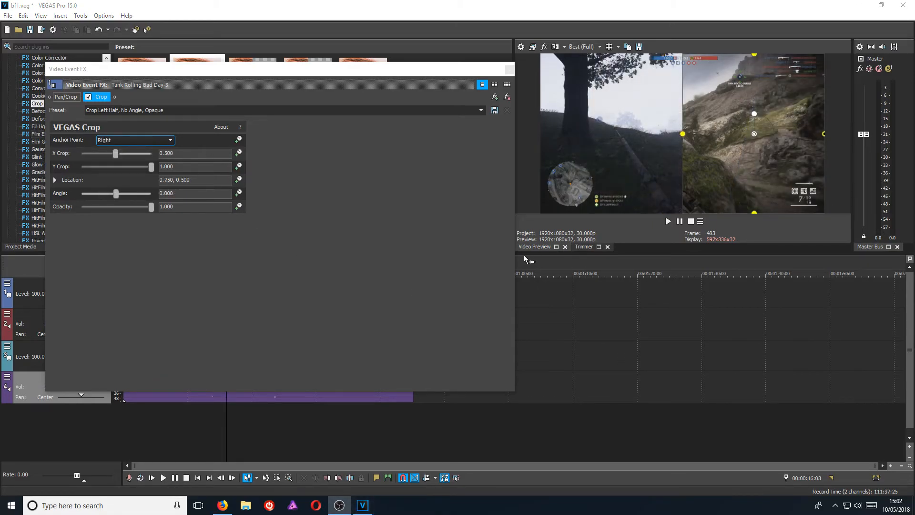
click(424, 249)
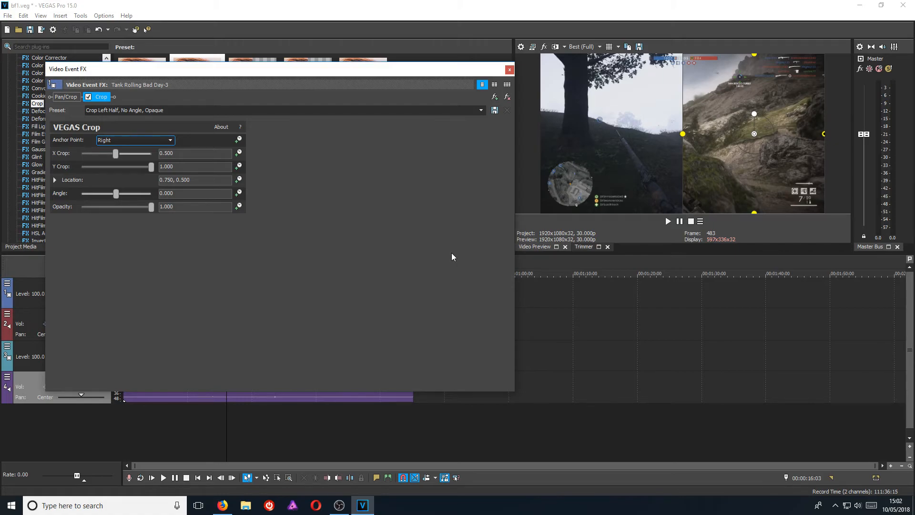
key(alt+Tab)
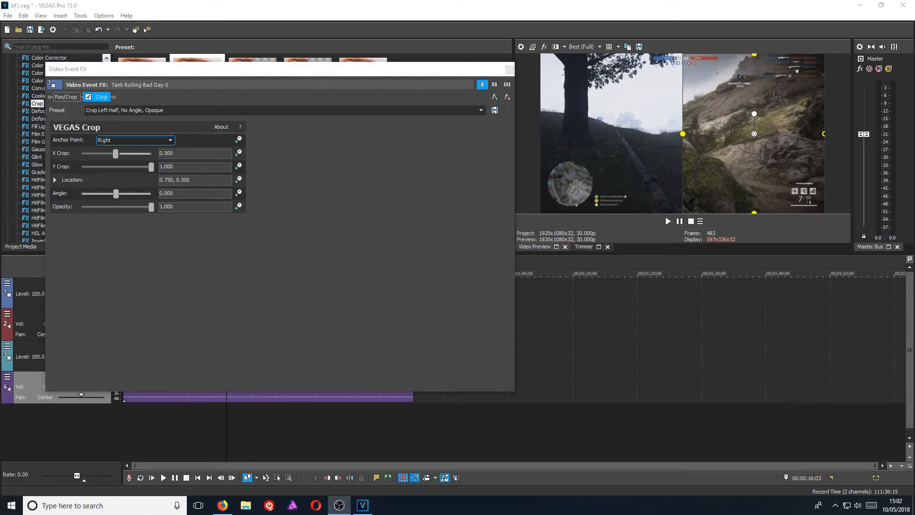